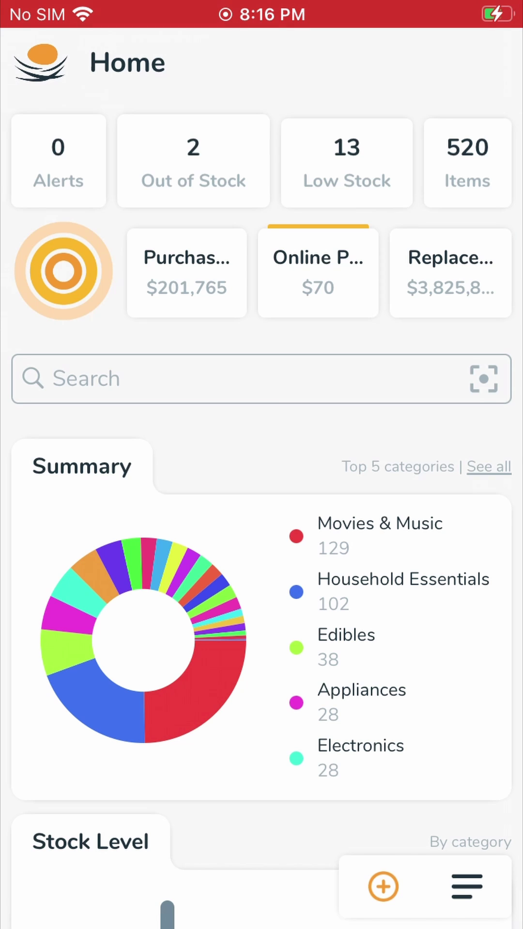
# Step: Open the account menu from Home and go to the Browse screen
pyautogui.click(466, 886)
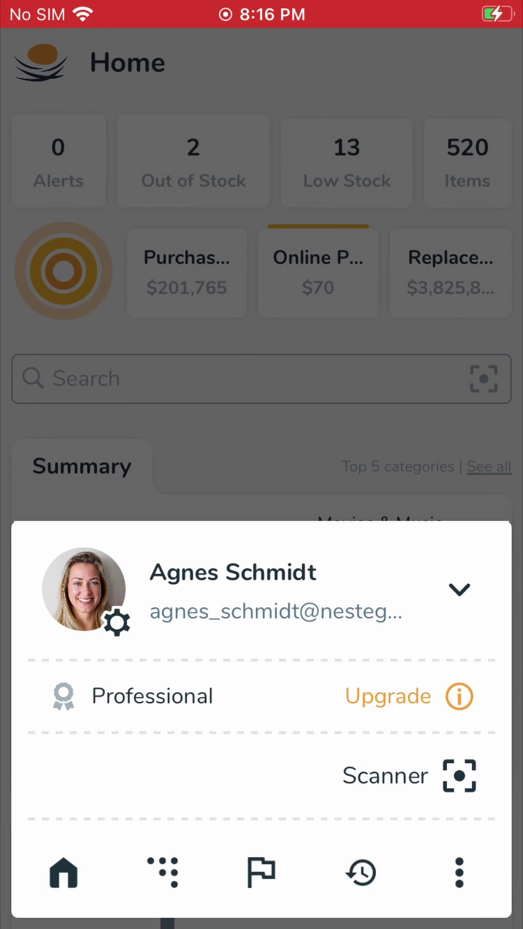
pyautogui.click(163, 872)
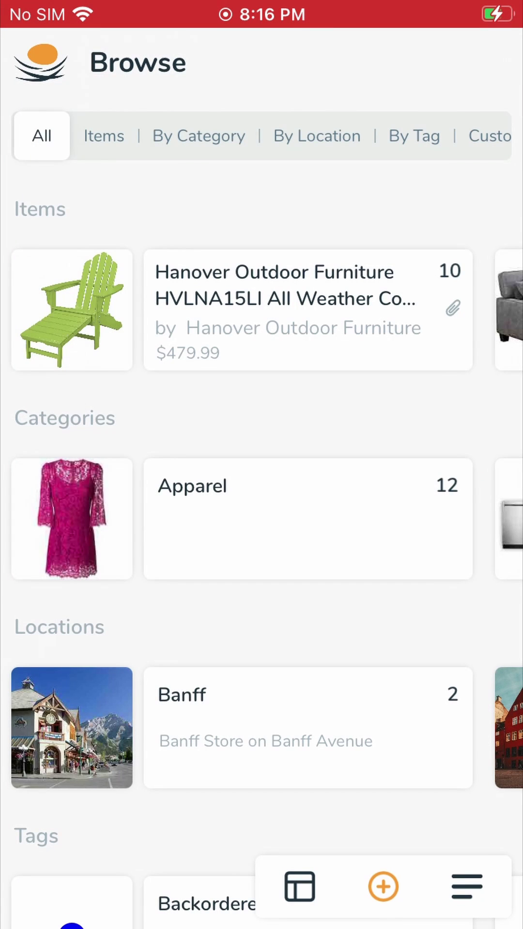
# Step: Browse inventory by category, open and dismiss the add popup, then start a new category
pyautogui.click(199, 136)
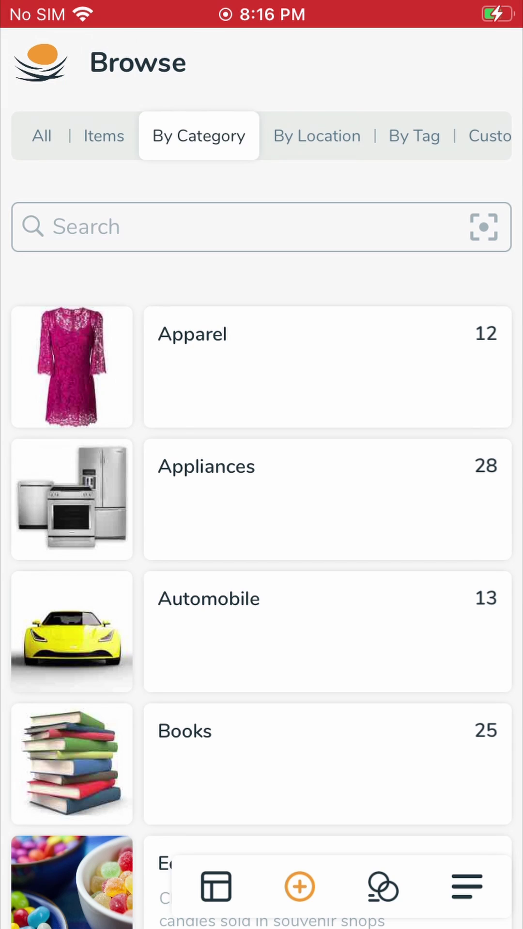
pyautogui.scroll(-2, 261, 581)
pyautogui.scroll(-5, 262, 581)
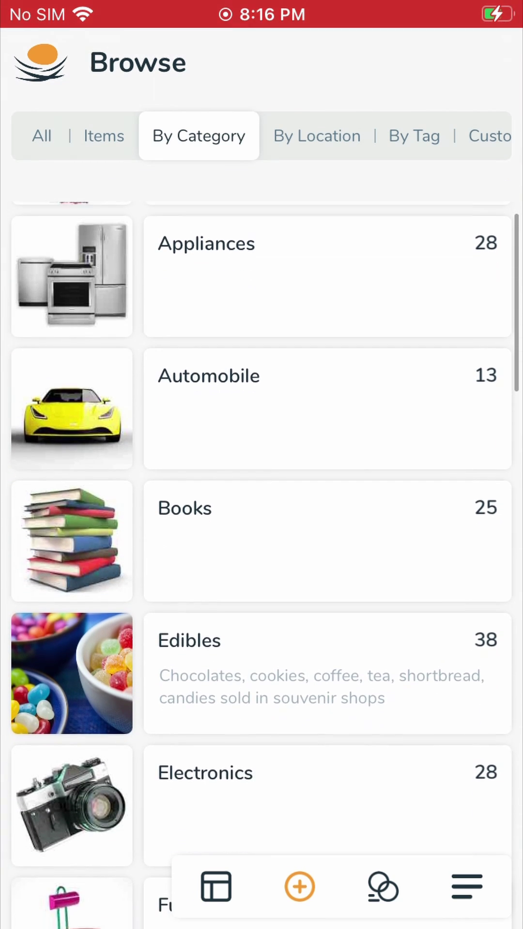
pyautogui.scroll(-2, 262, 581)
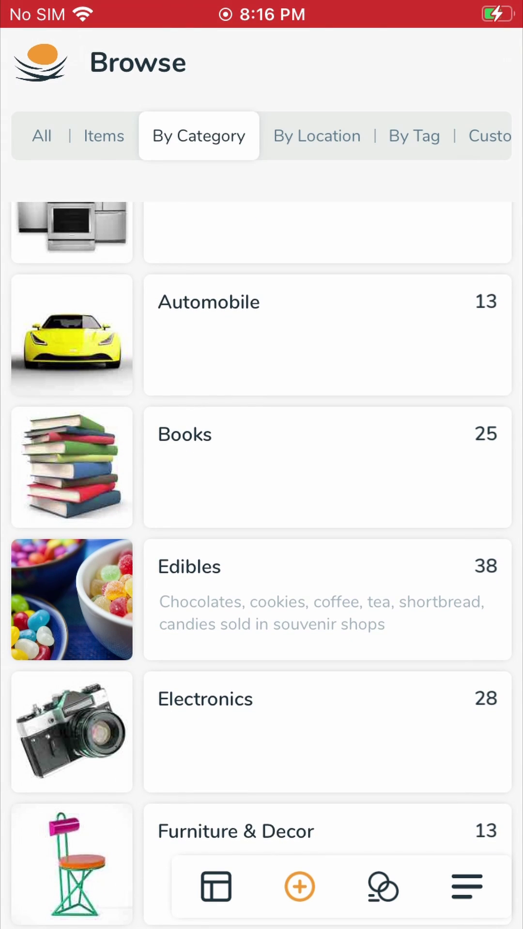
pyautogui.click(299, 887)
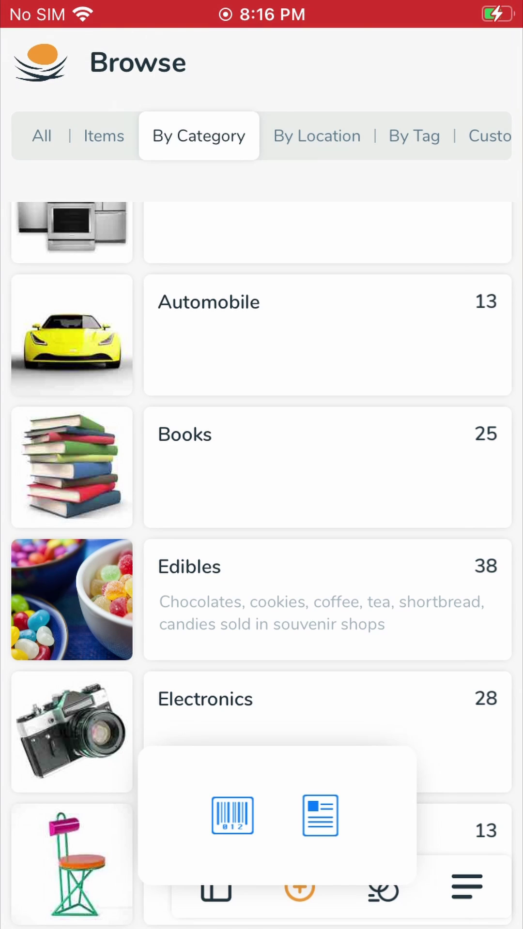
pyautogui.click(299, 890)
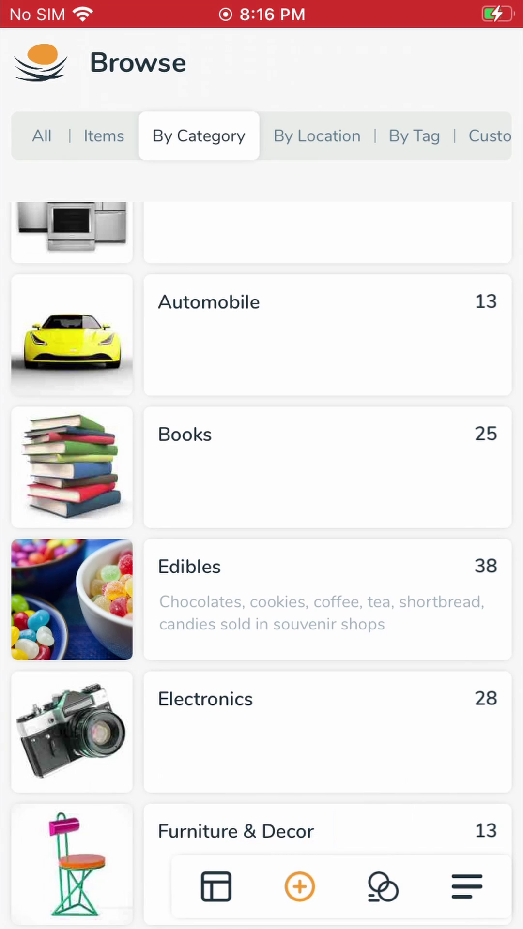
pyautogui.scroll(-4, 261, 508)
pyautogui.scroll(-4, 261, 509)
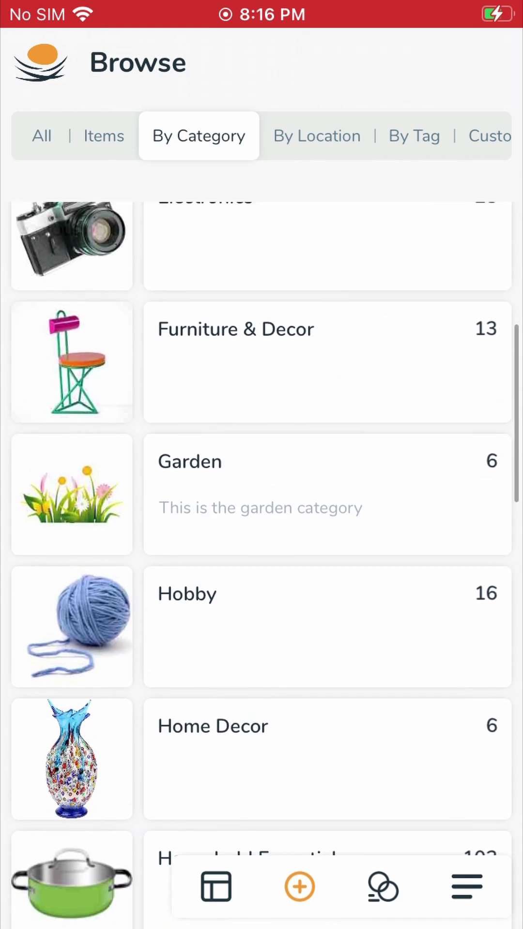
pyautogui.scroll(-4, 261, 508)
pyautogui.scroll(-4, 261, 508)
pyautogui.scroll(-5, 262, 508)
pyautogui.scroll(-5, 262, 508)
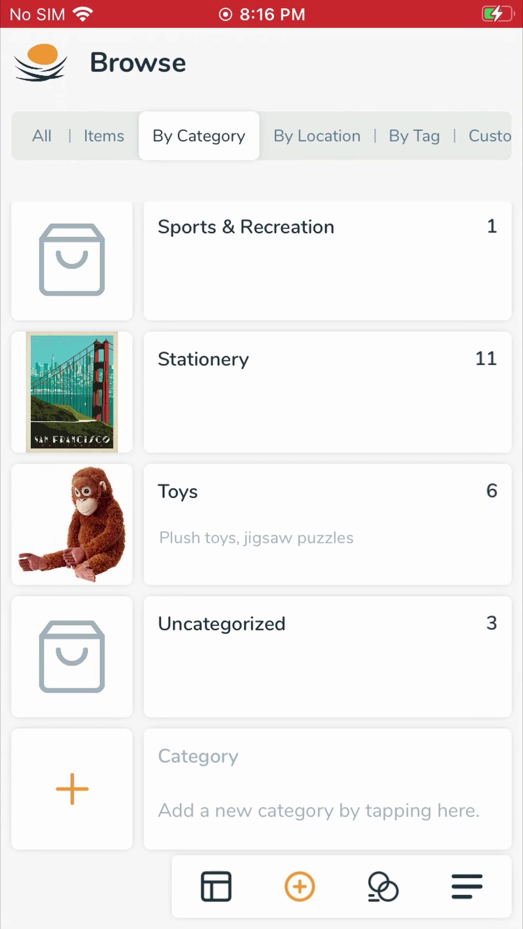
pyautogui.click(261, 788)
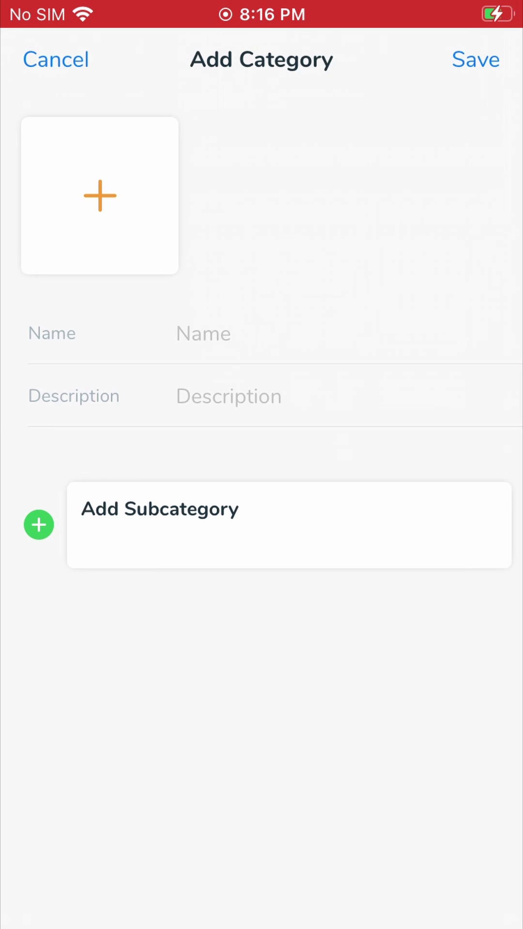
# Step: Cancel the new category, view the Stationery items, then reopen the account menu
pyautogui.click(56, 60)
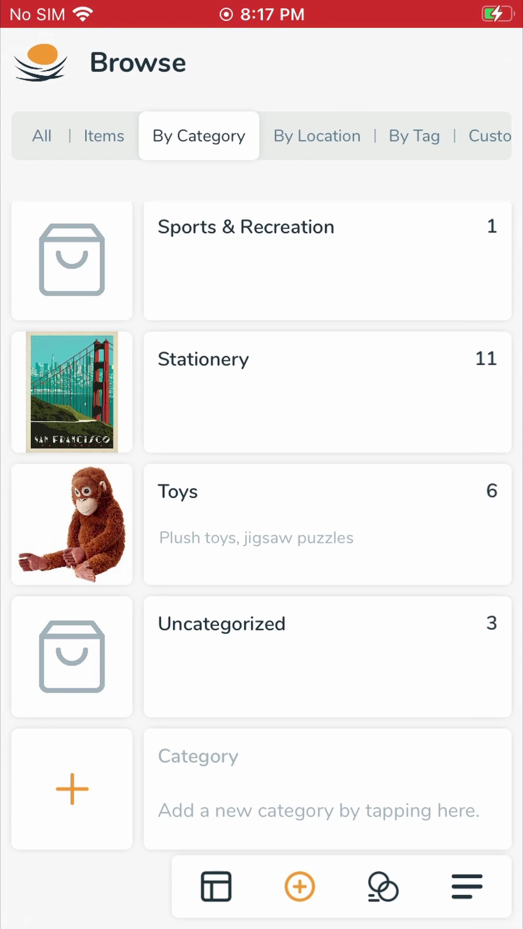
pyautogui.click(327, 392)
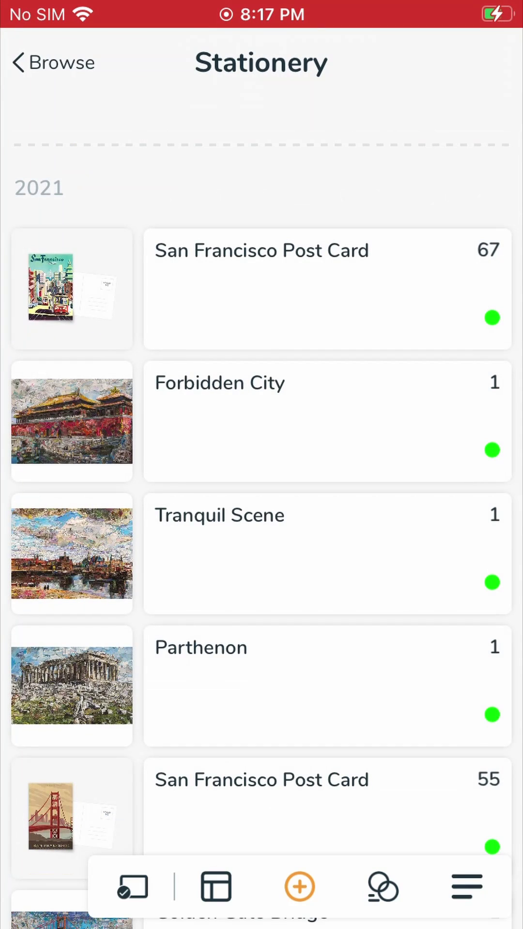
pyautogui.scroll(-5, 262, 508)
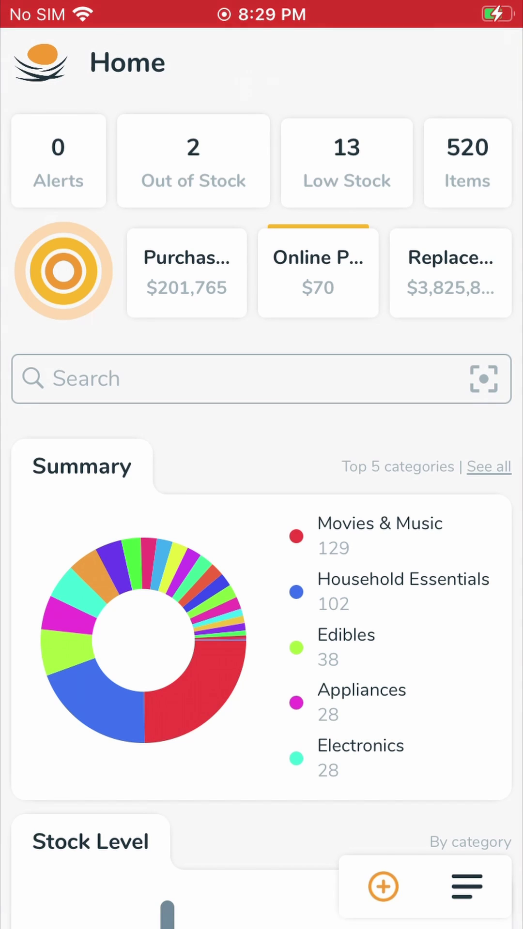
pyautogui.click(466, 887)
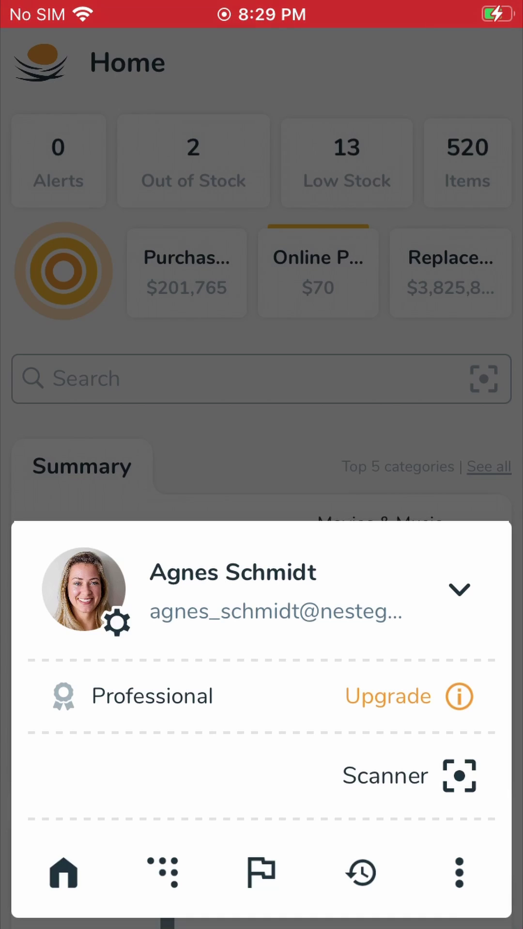
# Step: Open the More page, then its Categories list
pyautogui.click(459, 872)
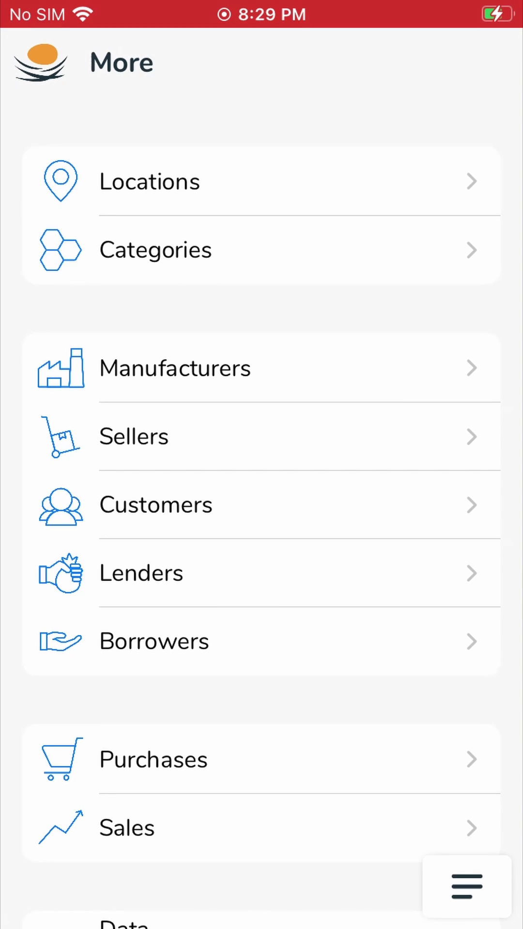
pyautogui.click(261, 250)
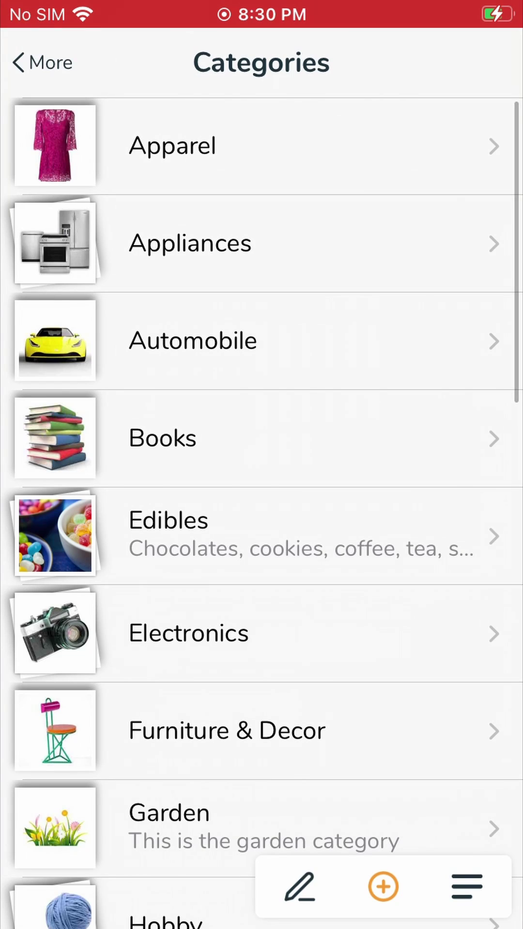
pyautogui.scroll(-3, 262, 508)
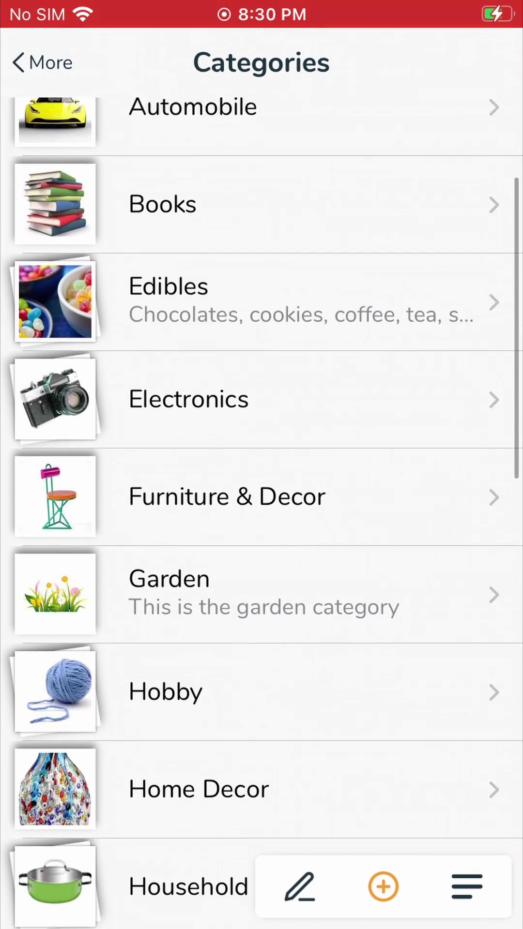
pyautogui.scroll(-3, 261, 508)
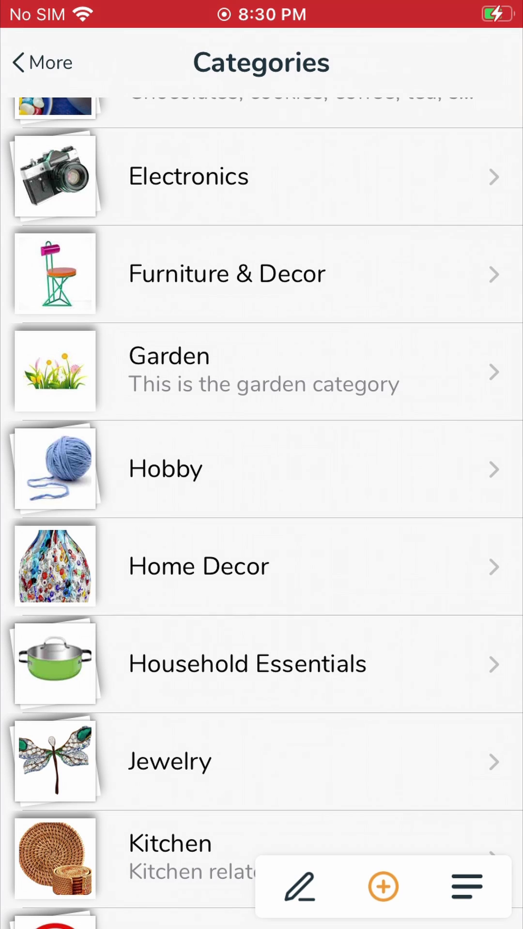
# Step: Start and cancel a new category, then open the Electronics category
pyautogui.click(383, 887)
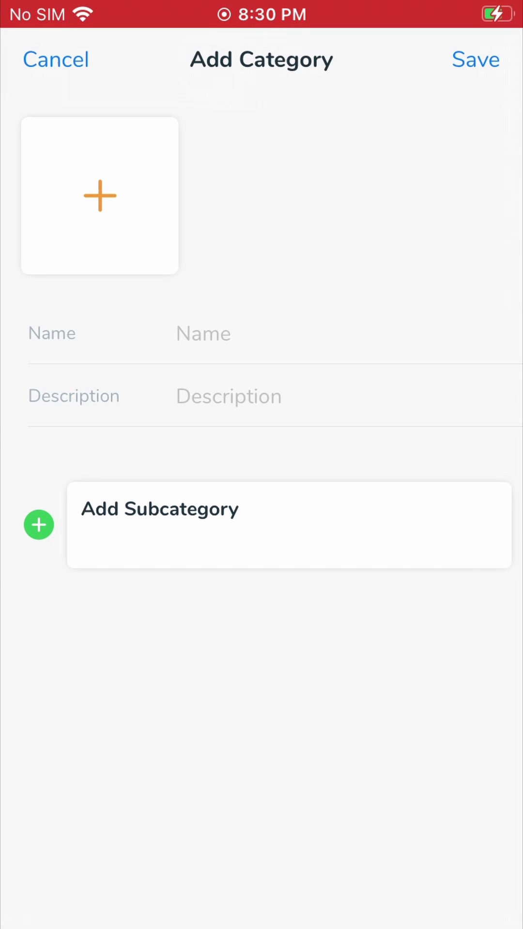
pyautogui.click(56, 59)
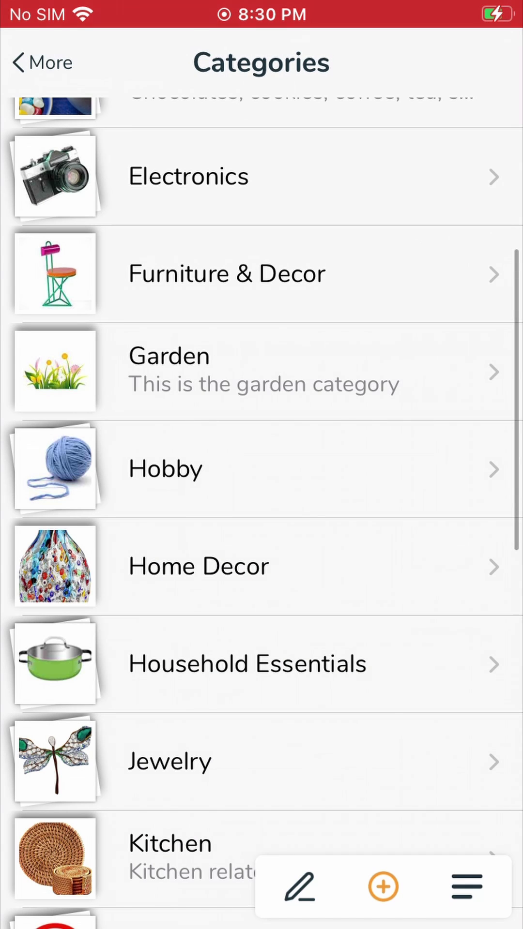
pyautogui.click(262, 176)
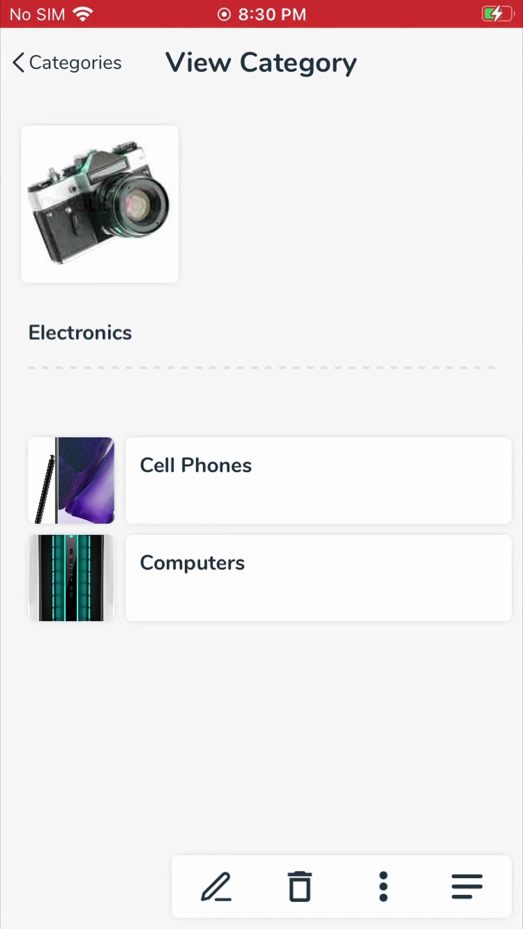
# Step: Cancel an Electronics edit, fail to delete Electronics, then put Categories in edit mode
pyautogui.click(217, 886)
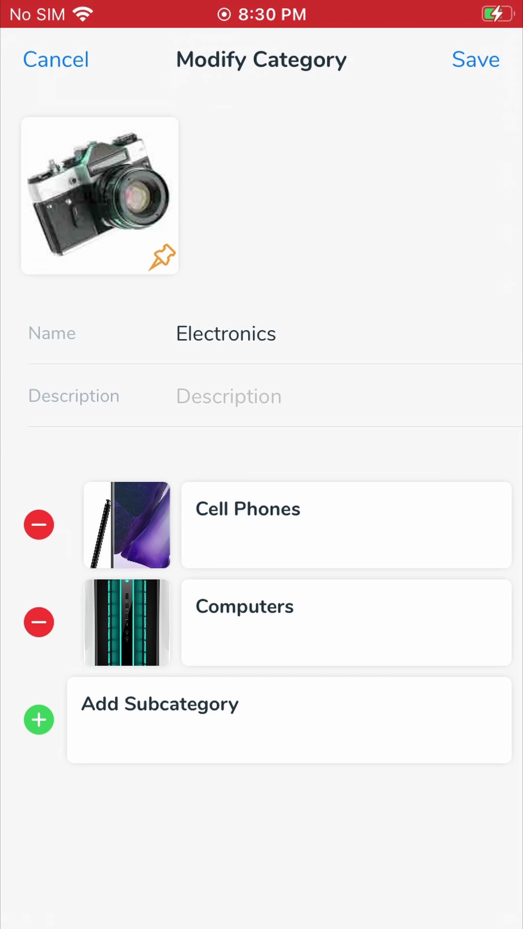
pyautogui.click(56, 60)
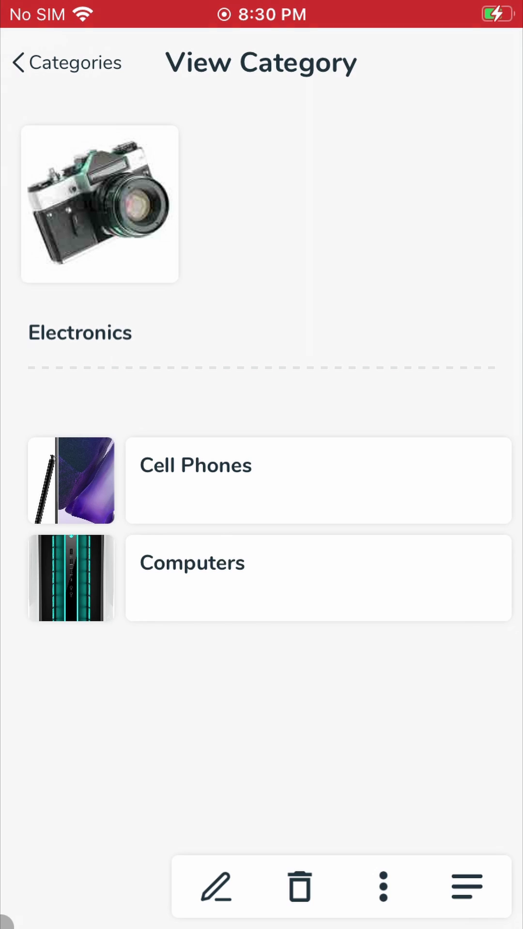
pyautogui.click(300, 887)
pyautogui.click(262, 559)
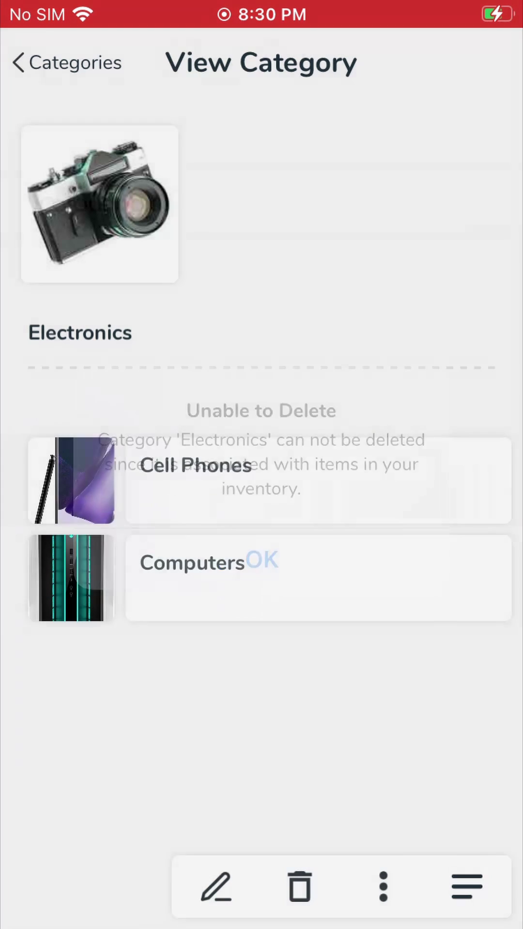
pyautogui.click(66, 63)
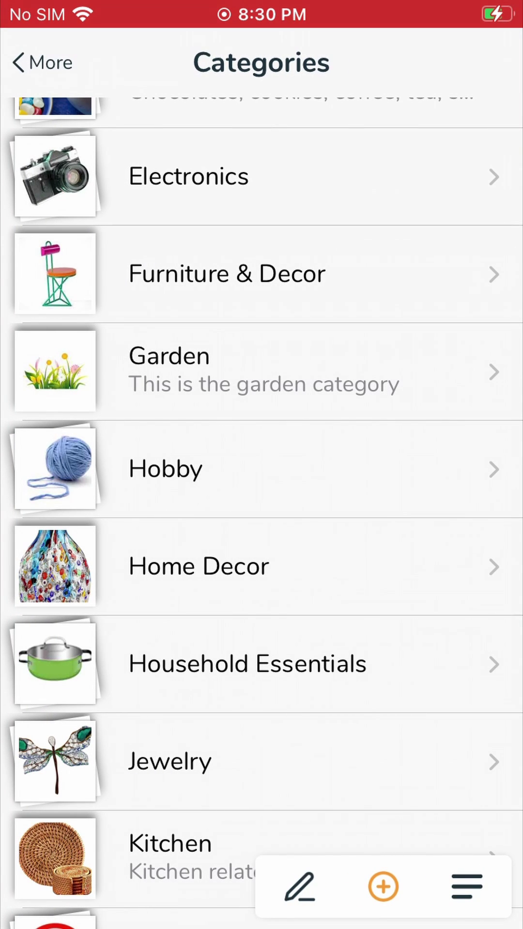
pyautogui.click(299, 887)
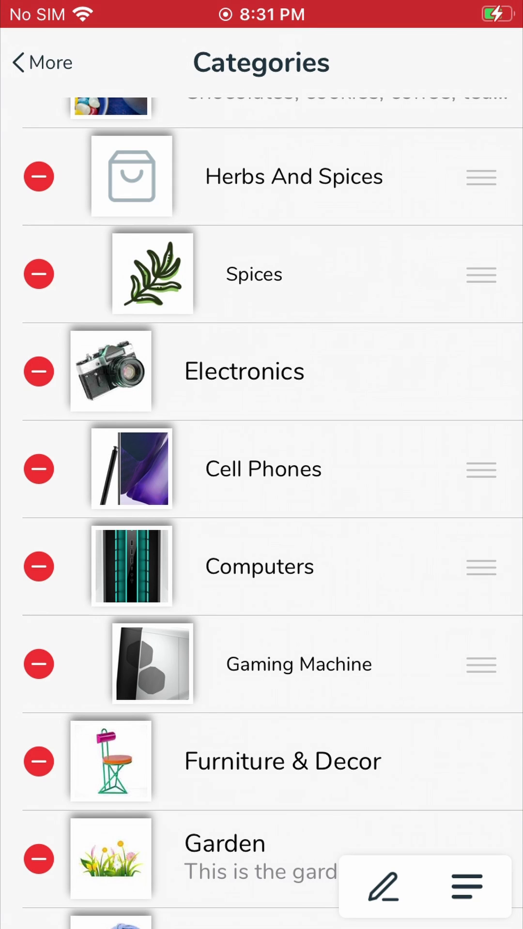
pyautogui.scroll(-10, 262, 508)
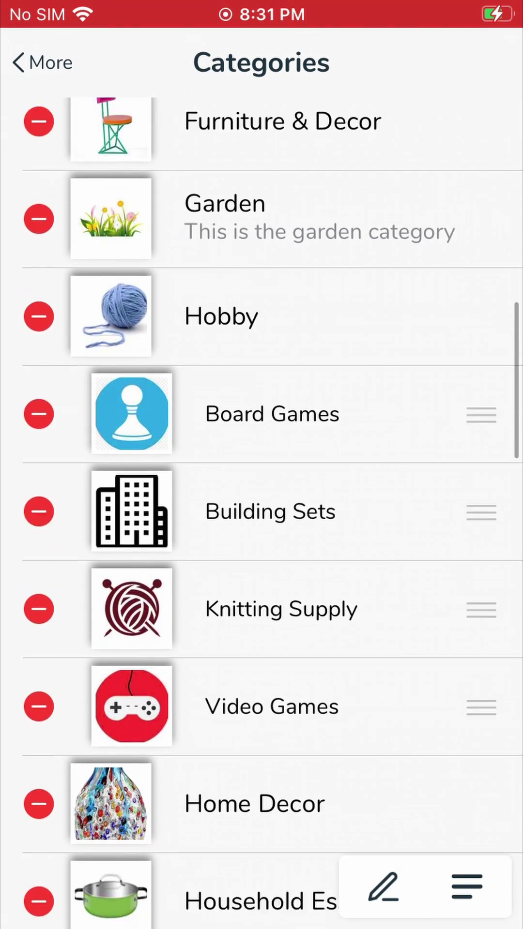
pyautogui.scroll(-1, 262, 509)
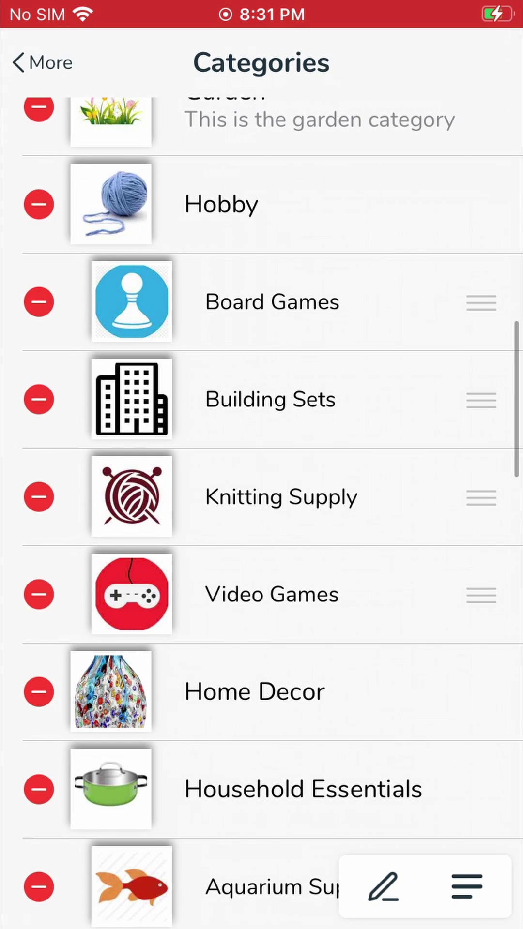
# Step: Try deleting Board Games, dismiss the in-use warning, and exit edit mode
pyautogui.click(39, 302)
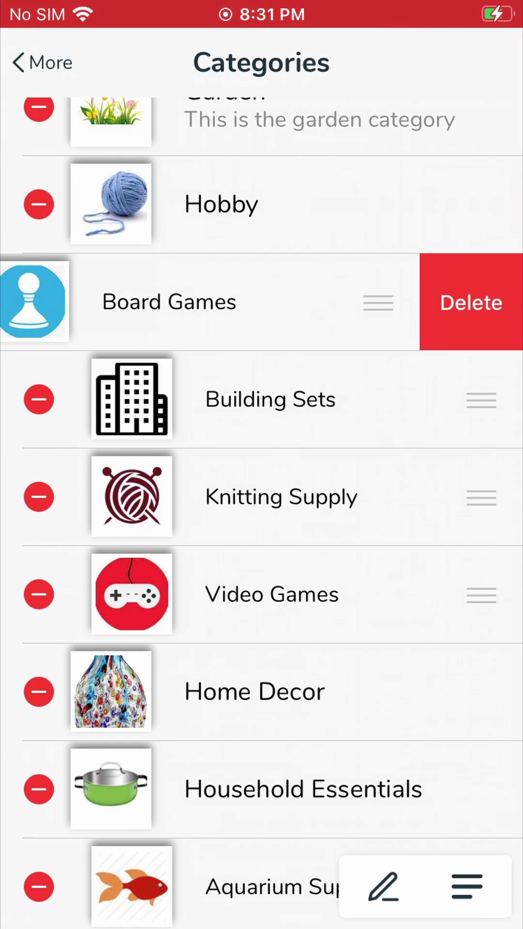
pyautogui.click(470, 303)
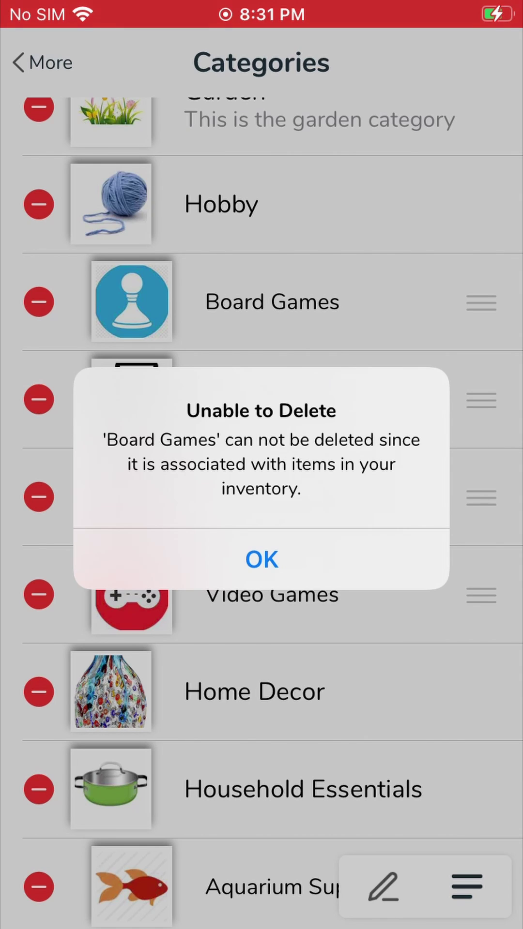
pyautogui.click(262, 559)
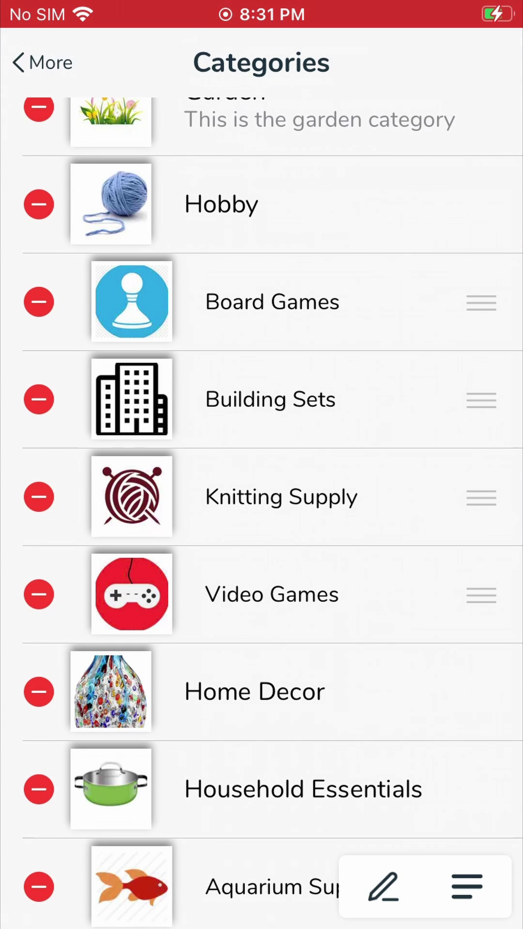
pyautogui.click(384, 887)
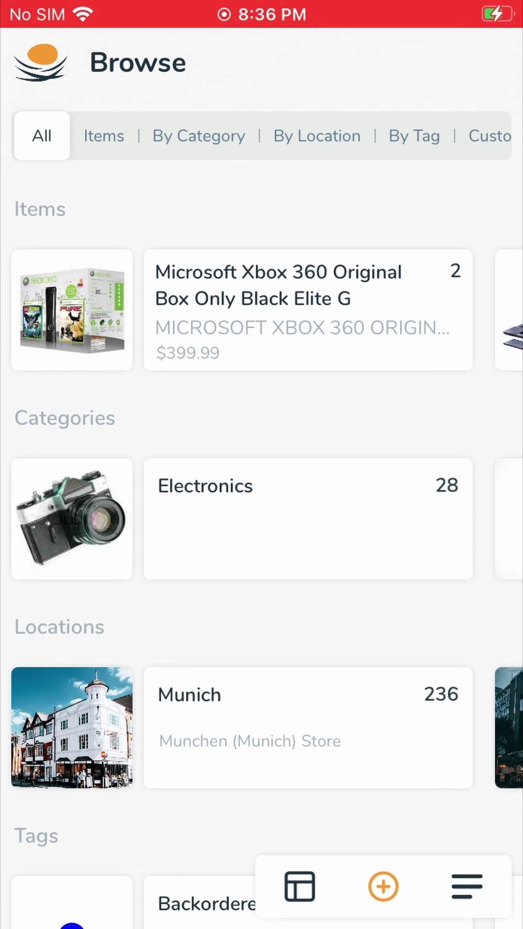
# Step: Start a manual new item, open its category chooser, and switch it to edit mode
pyautogui.click(383, 886)
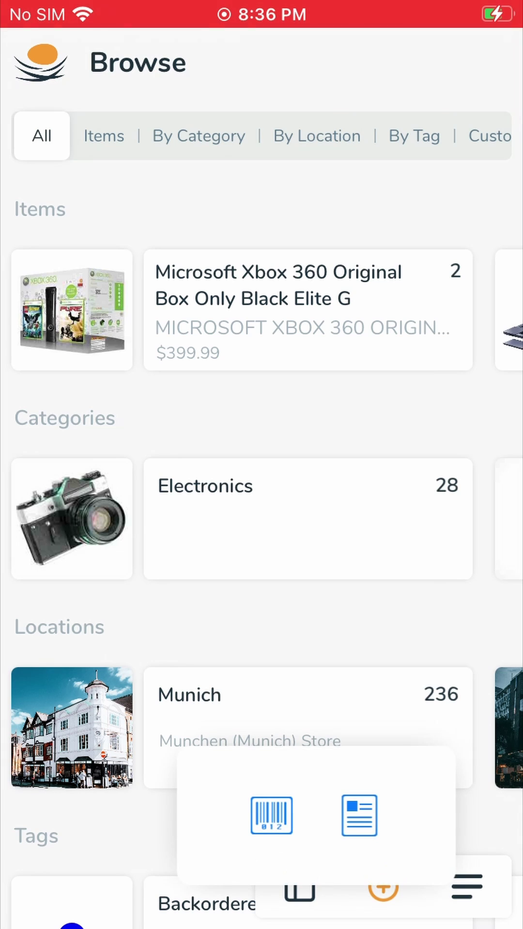
pyautogui.click(359, 816)
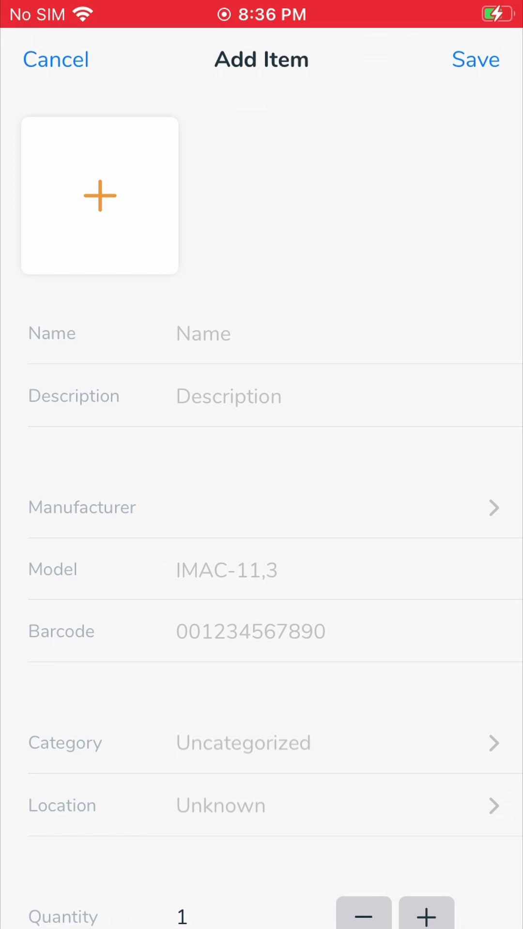
pyautogui.click(262, 743)
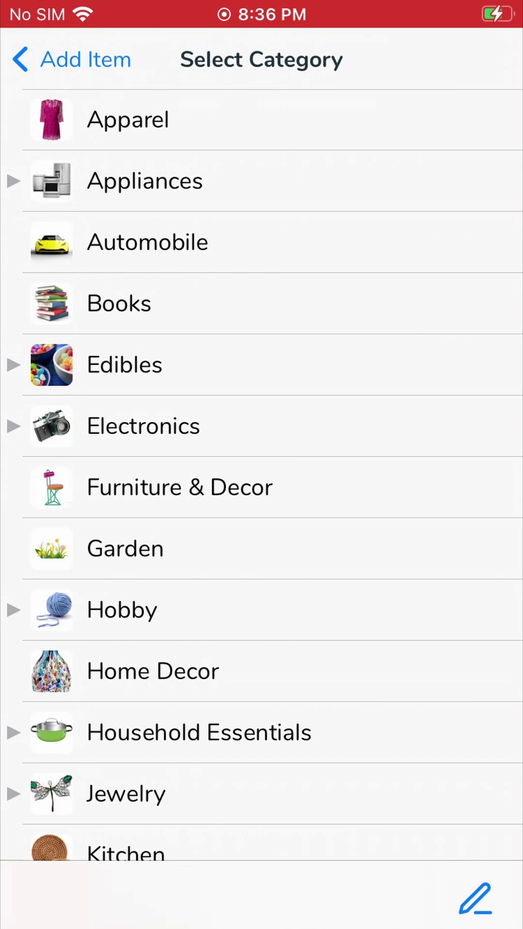
pyautogui.click(476, 899)
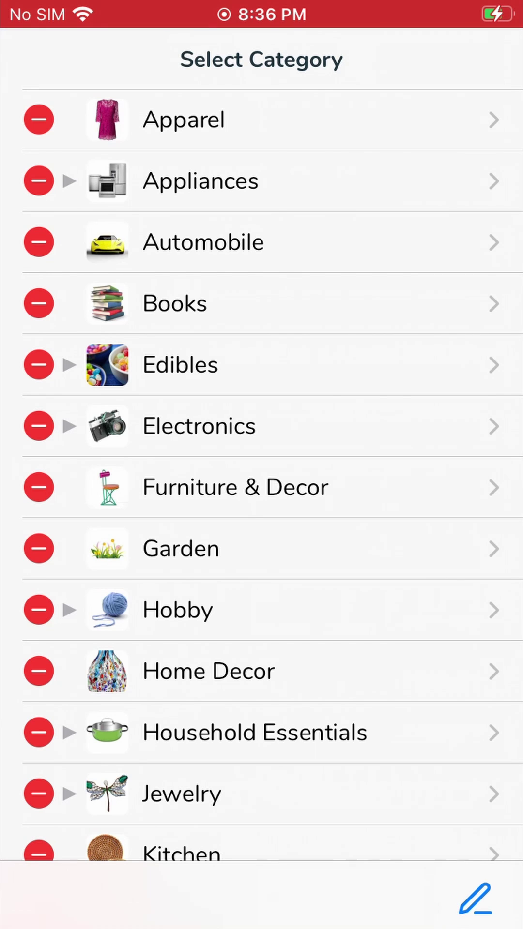
# Step: Cancel the Electronics and new-category forms, exit edit mode, and choose Novelty
pyautogui.click(262, 427)
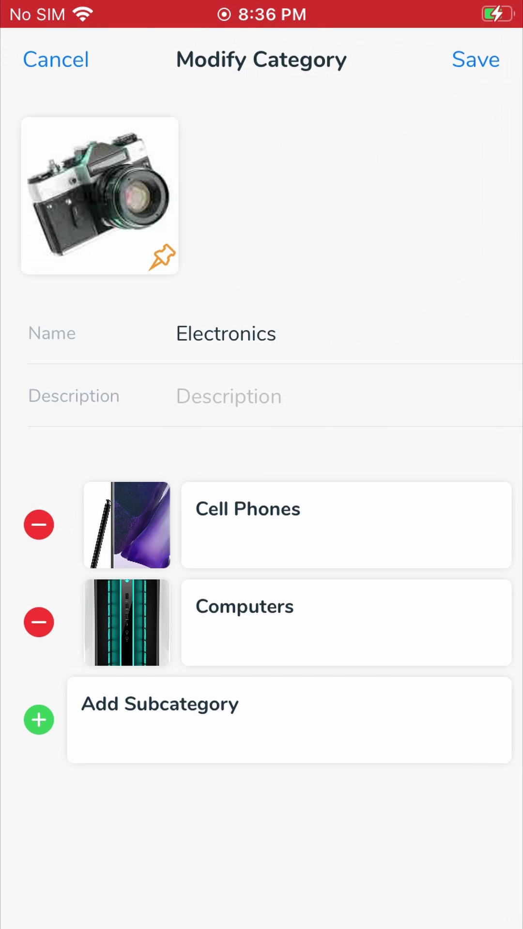
pyautogui.click(56, 60)
pyautogui.scroll(-10, 262, 472)
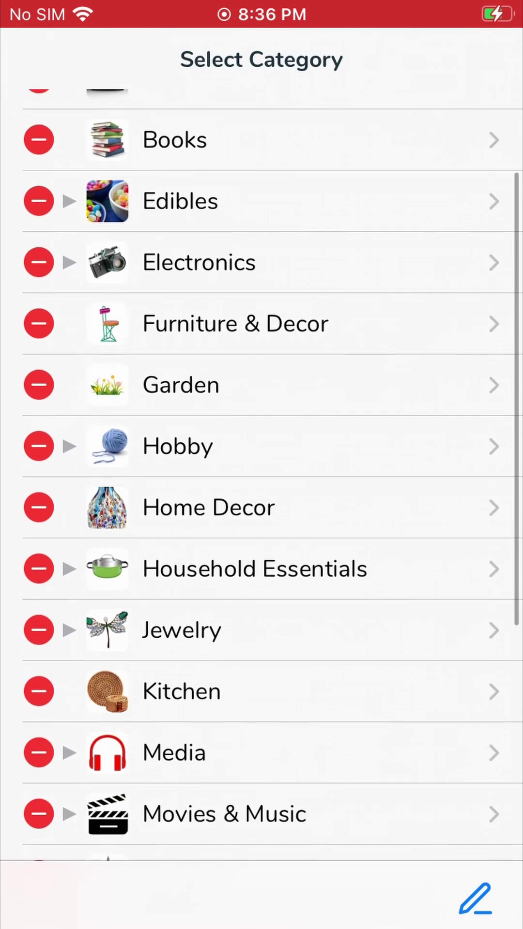
pyautogui.scroll(-3, 262, 472)
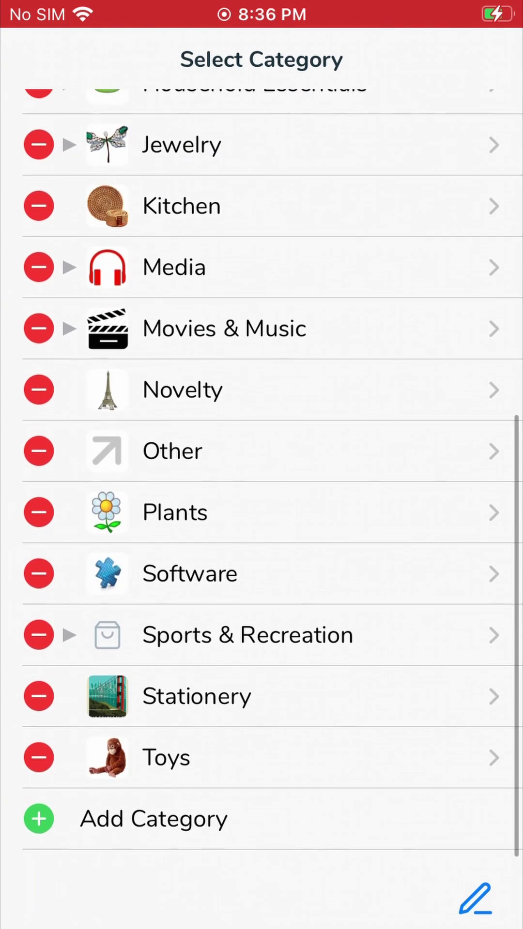
pyautogui.click(146, 823)
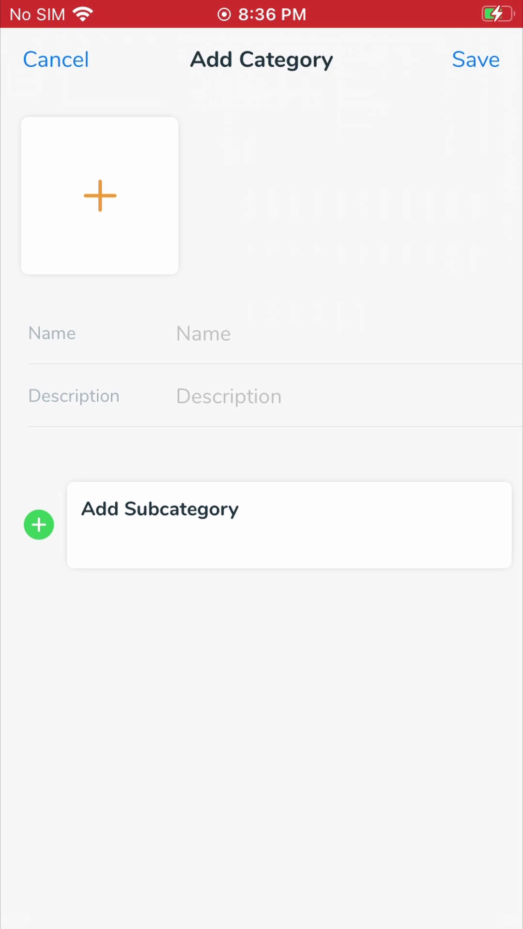
pyautogui.click(55, 59)
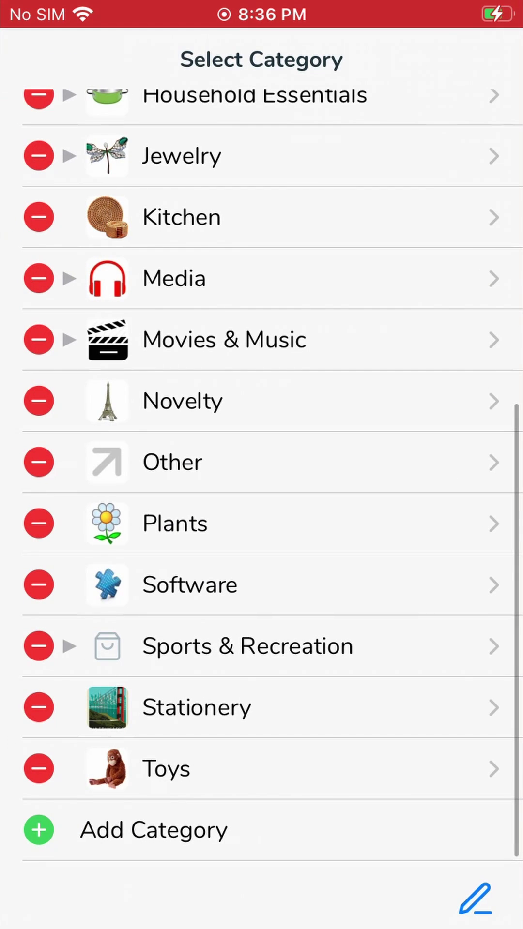
pyautogui.click(479, 60)
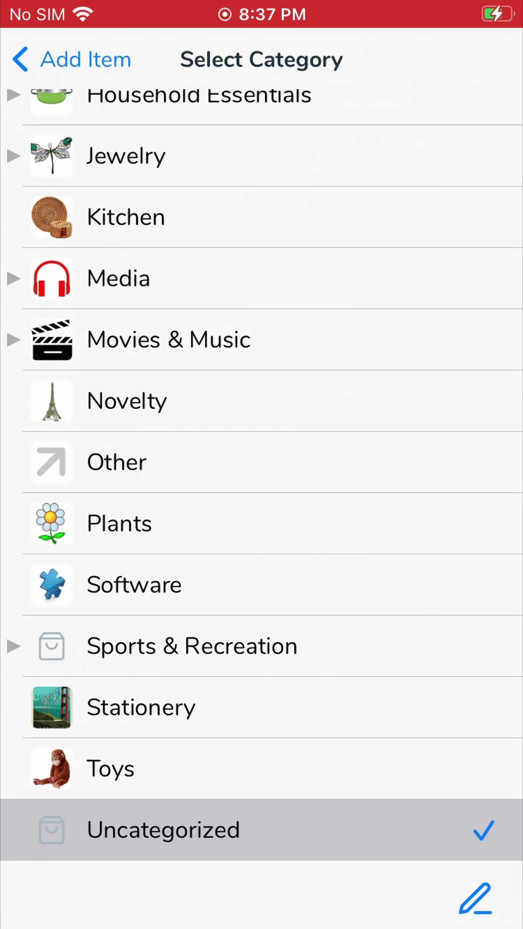
pyautogui.click(127, 401)
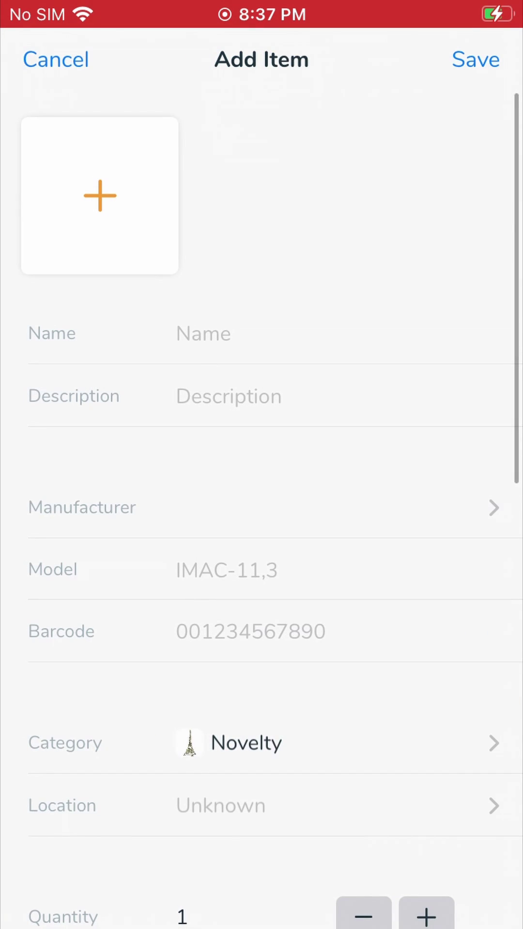